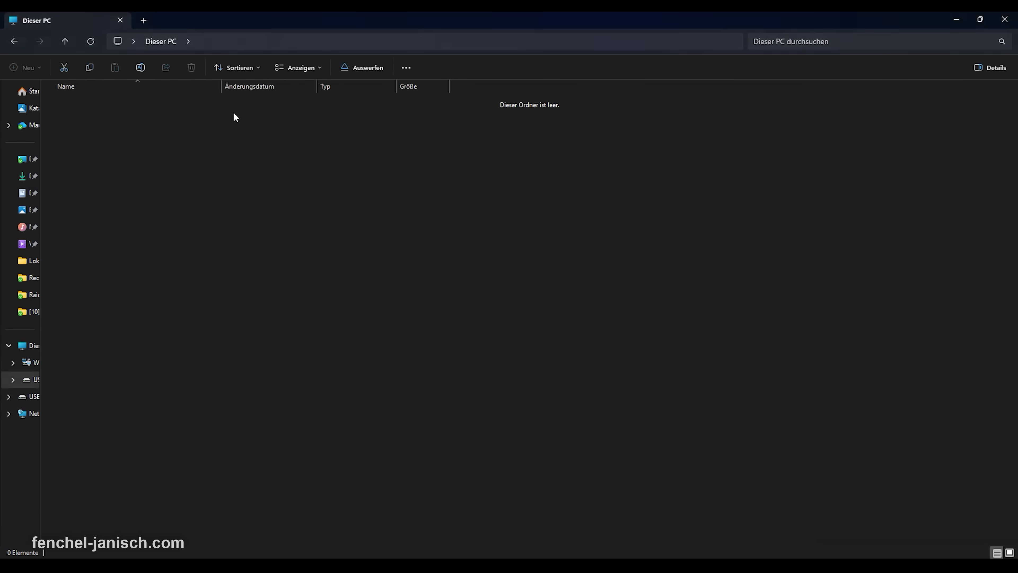
- Show in File Explorer that USB-Laufwerk (D:) under Dieser PC holds no files
left_click_drag(104, 127, 581, 317)
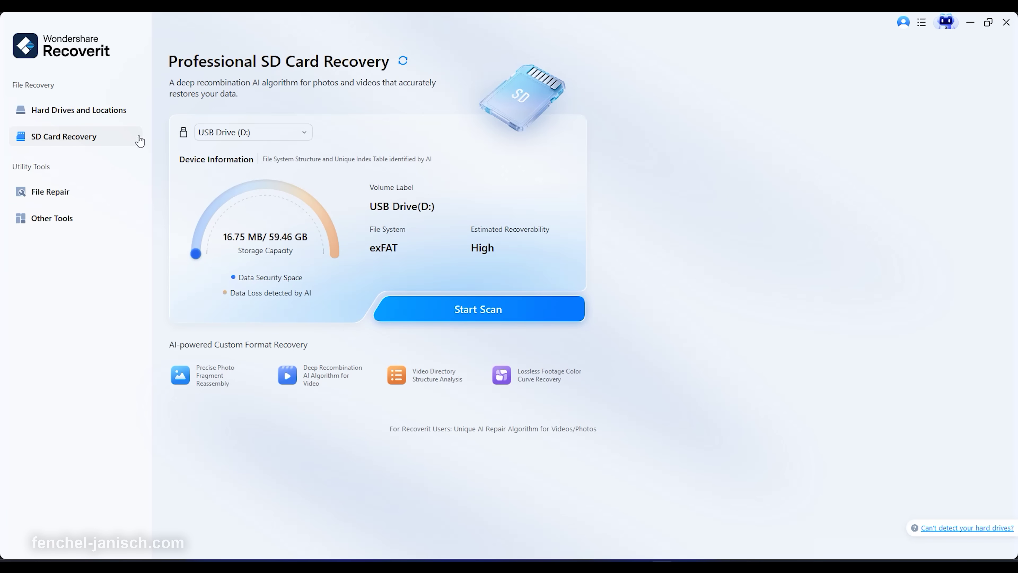
- Choose USB Drive (D:) and run a deep scan that finds 32 files, including MP4 clips
left_click(93, 193)
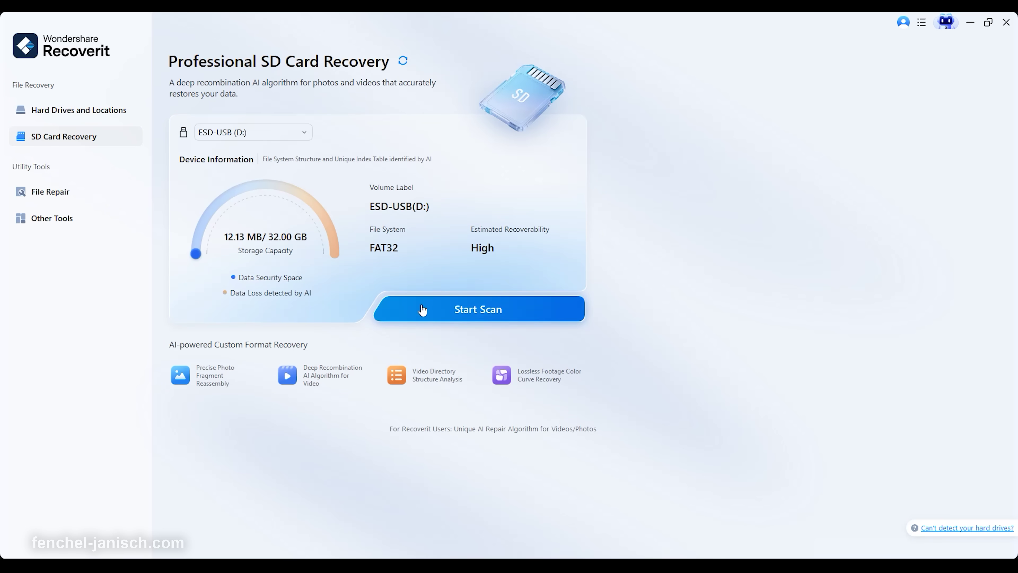
left_click(422, 310)
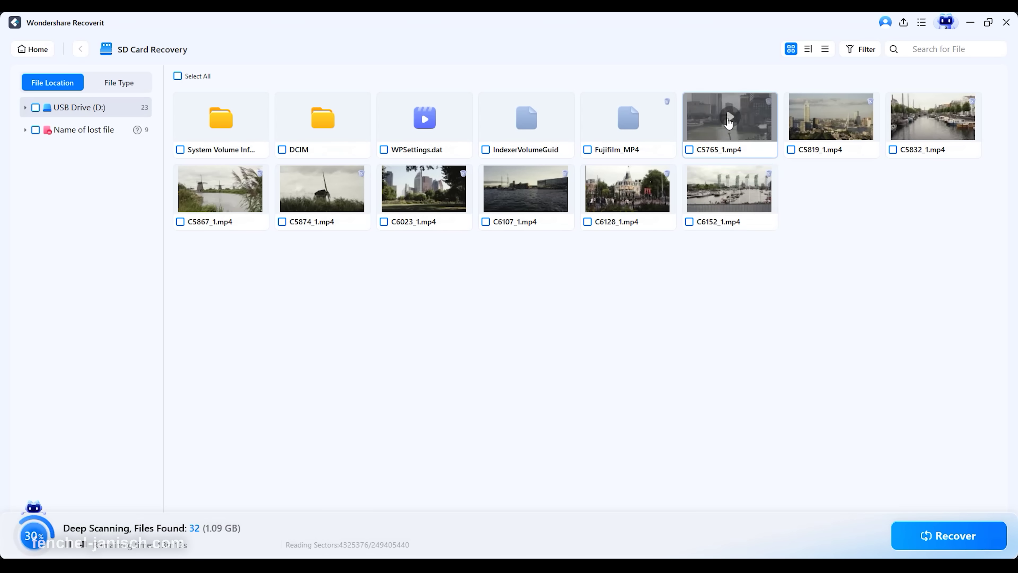
- Preview the C5765_1.mp4 clip, then return to SD Card Recovery with ESD-USB (D:) selected
double_click(728, 119)
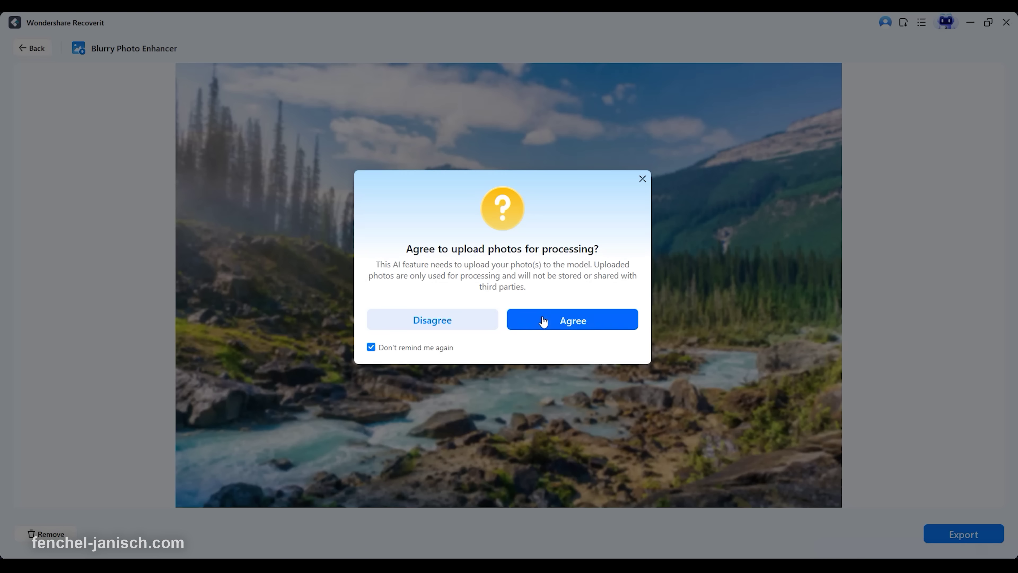
left_click(542, 317)
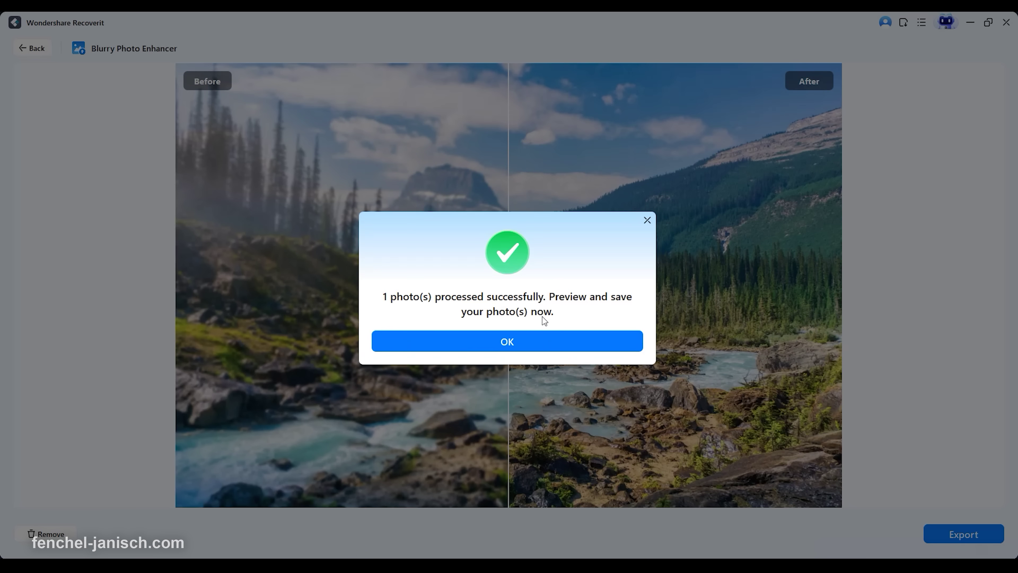
left_click(517, 344)
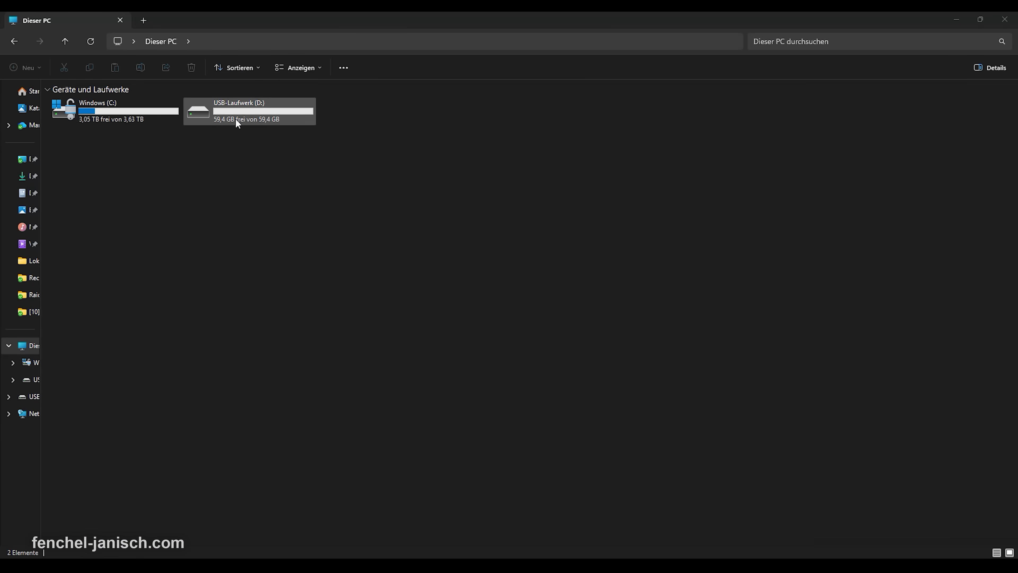
double_click(234, 114)
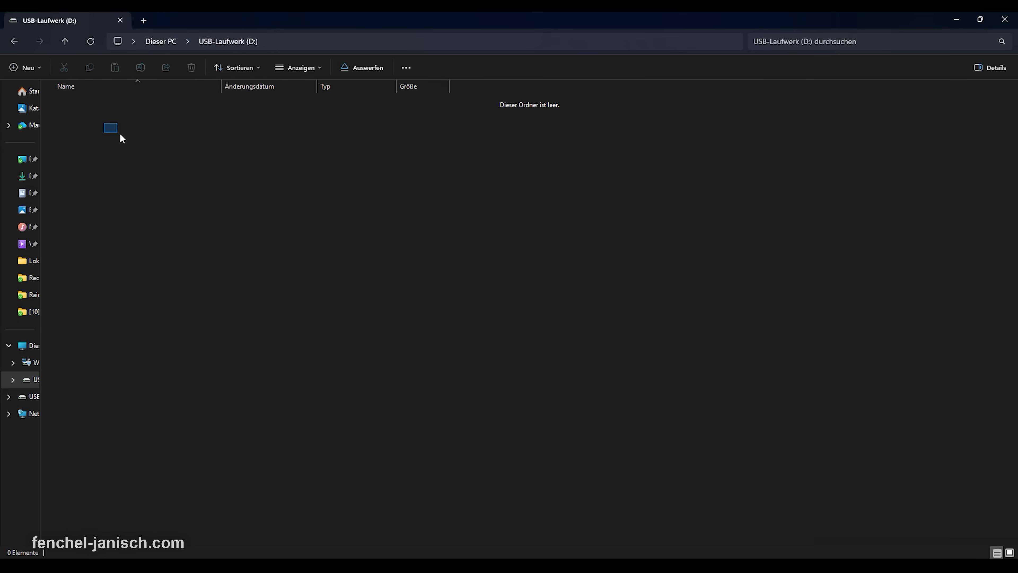
left_click_drag(122, 138, 597, 324)
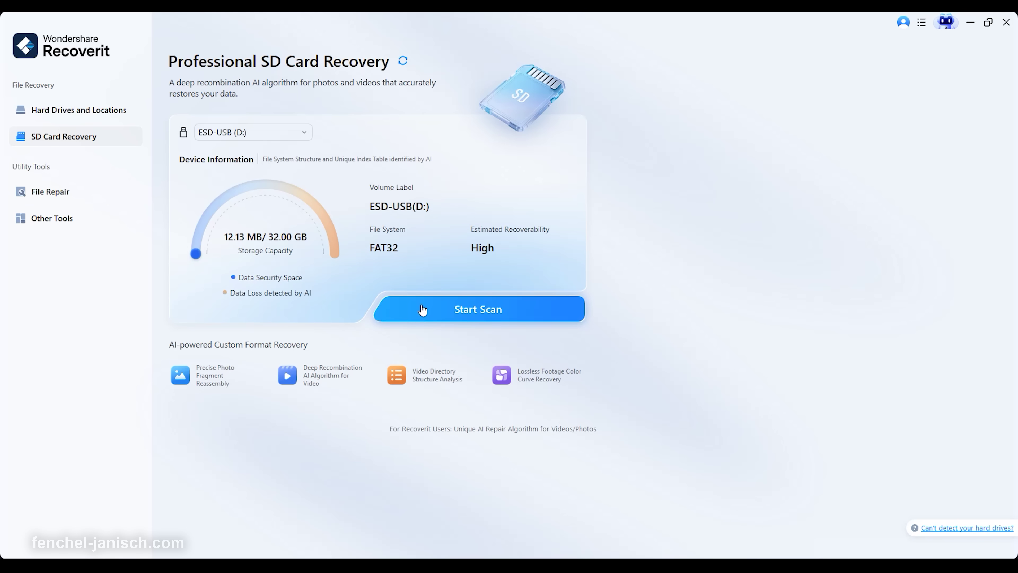
- Scan ESD-USB (D:), browse Project_files_Photoshop and Photos, and preview a behind-the-scenes photo
left_click(423, 311)
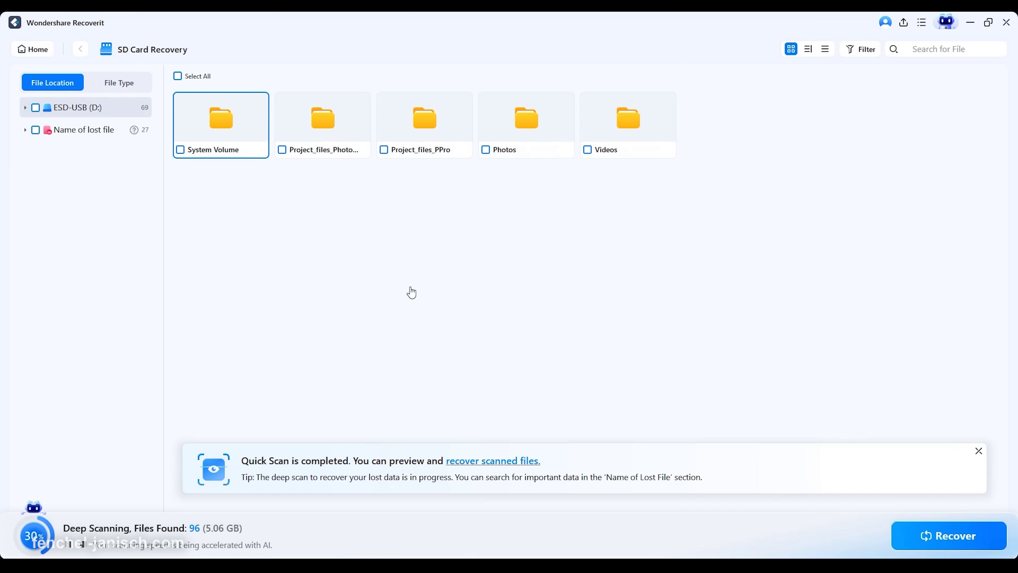
double_click(317, 126)
left_click(74, 129)
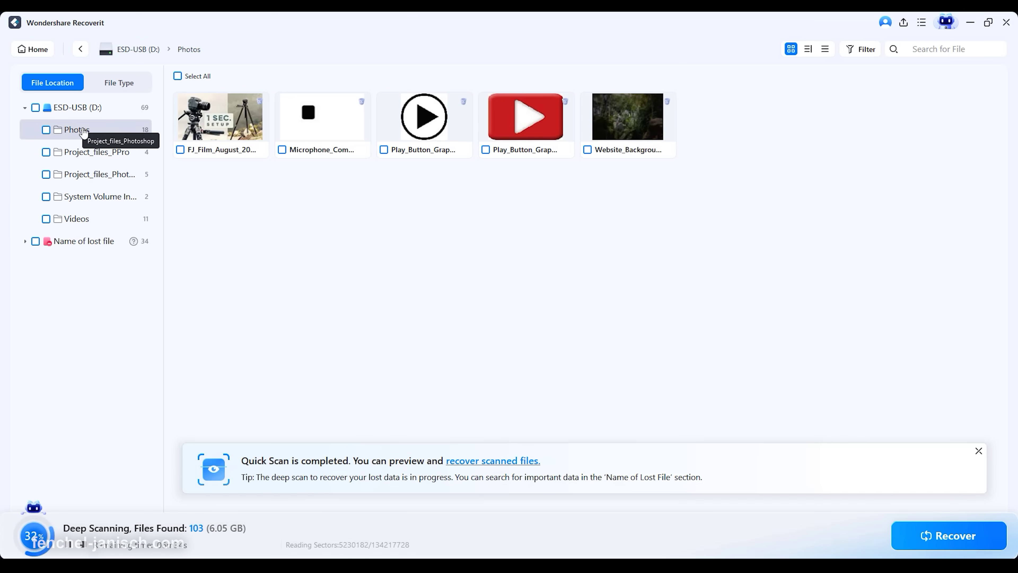
double_click(424, 117)
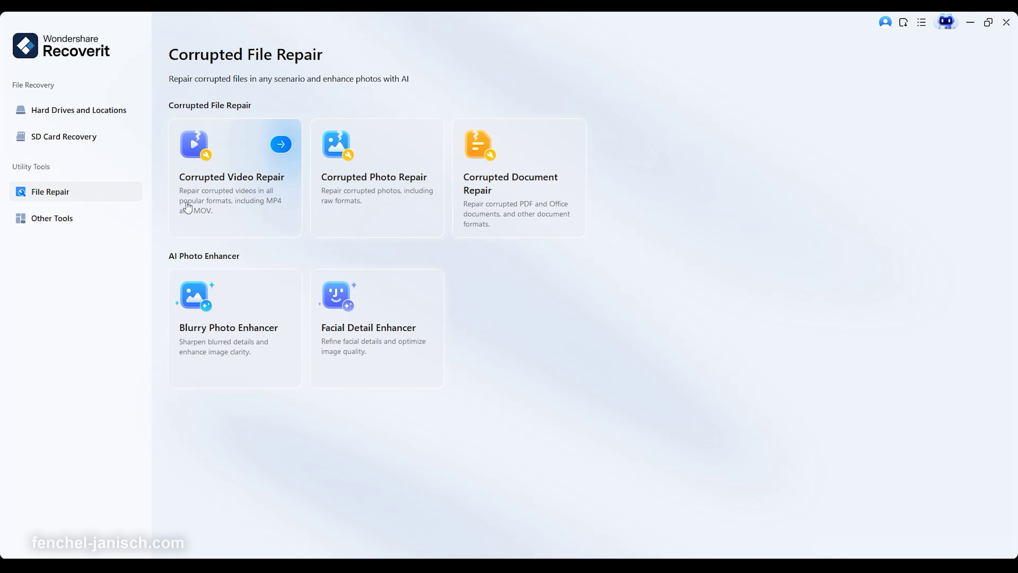
- Repair the corrupted KDK_08-2025__Log (2).mxf video and save it into Recovered files
left_click(230, 183)
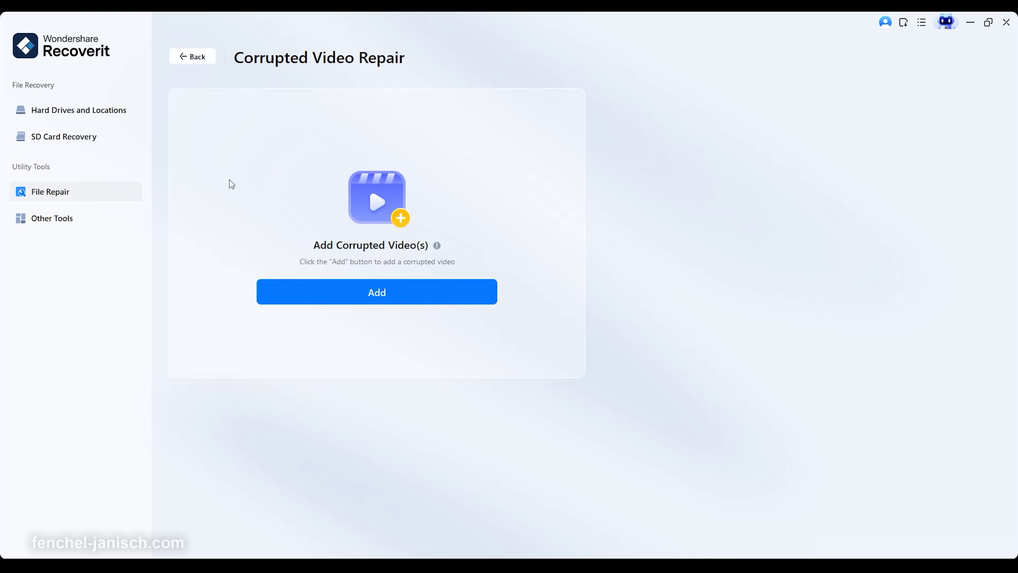
left_click(352, 296)
double_click(102, 173)
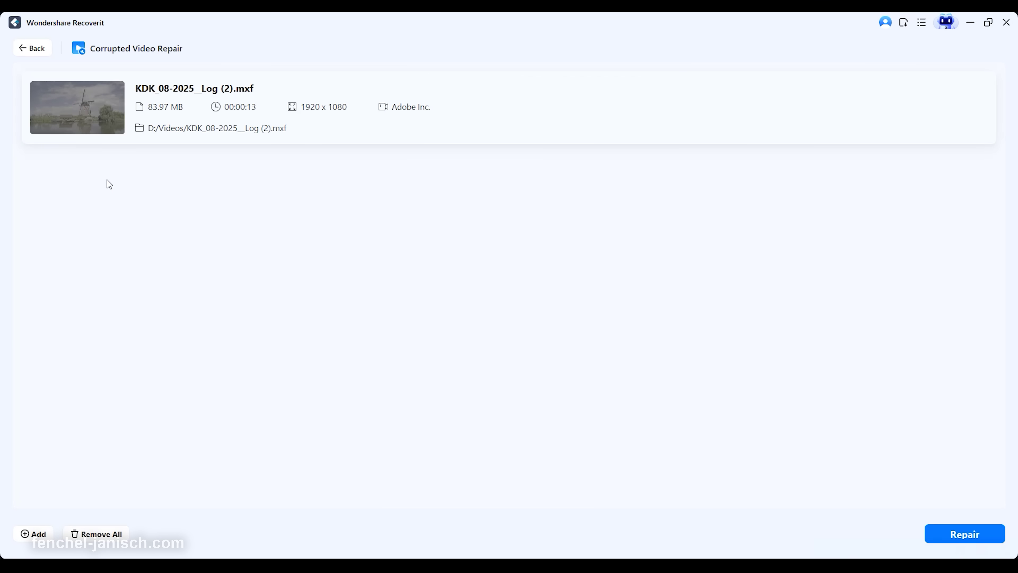
left_click(961, 532)
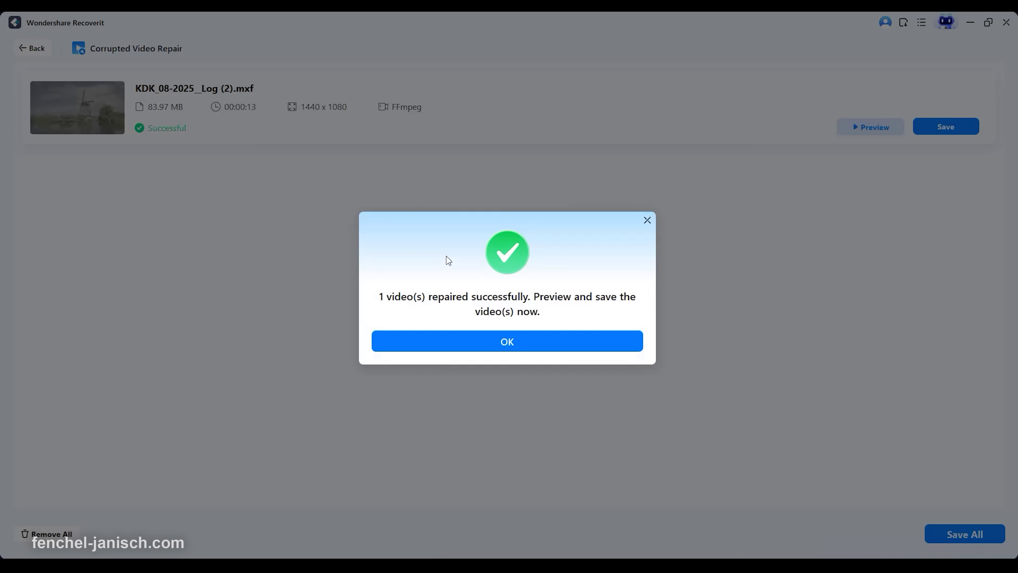
left_click(484, 344)
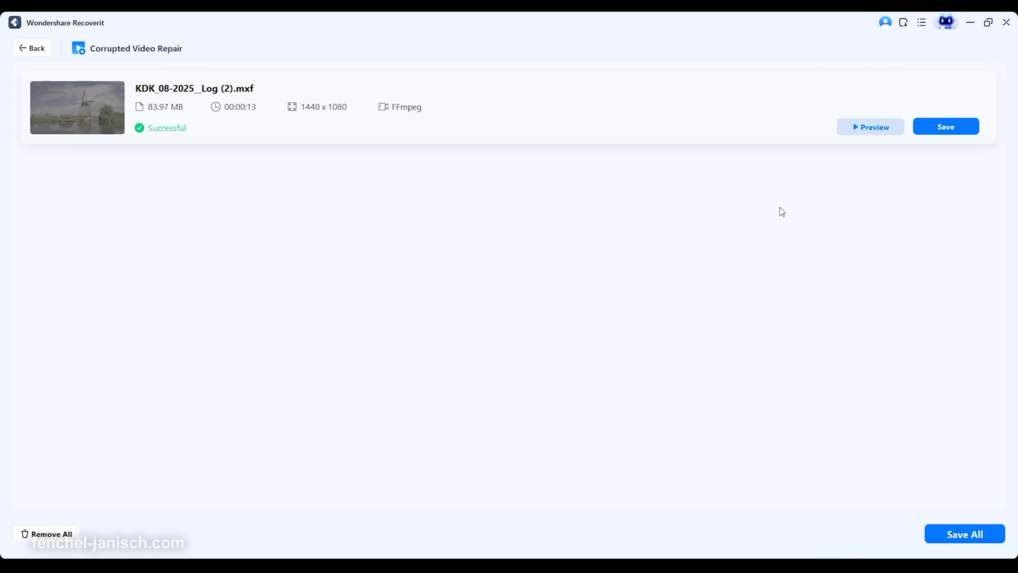
left_click(870, 128)
left_click(705, 451)
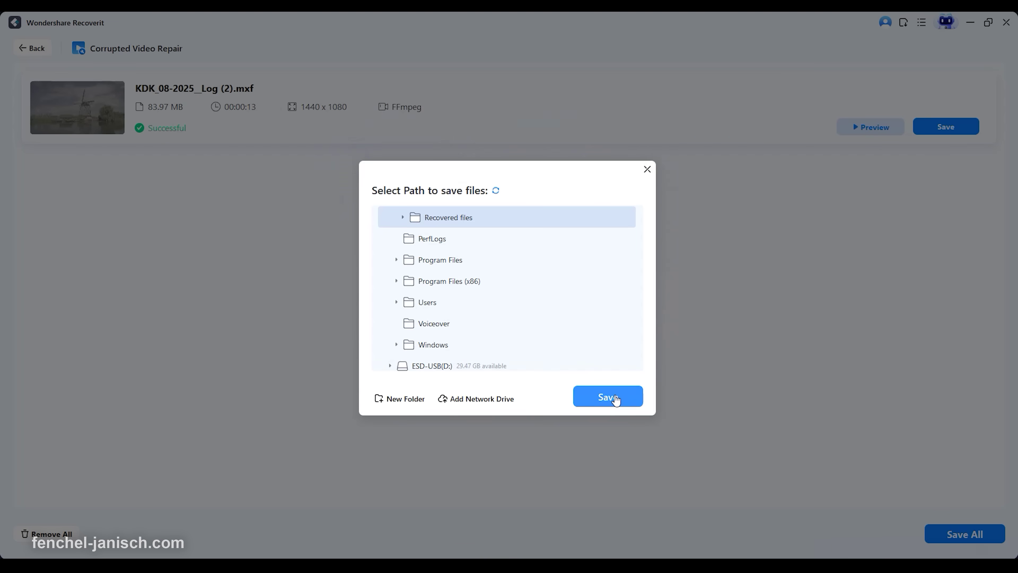
left_click(608, 397)
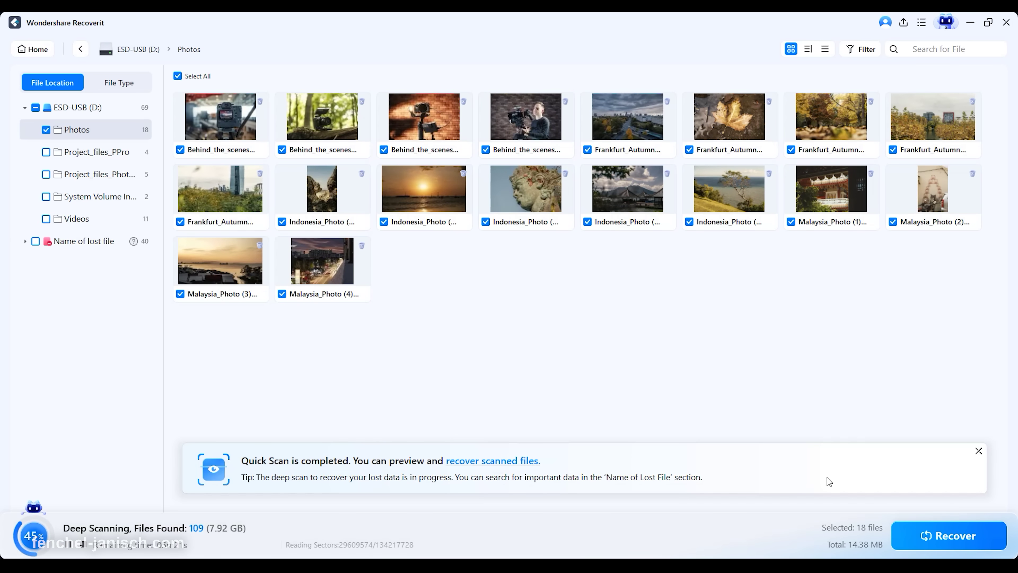
- Recover the 18 selected photos to disk and preview Frankfurt_Autumn_Photo (3)
left_click(934, 536)
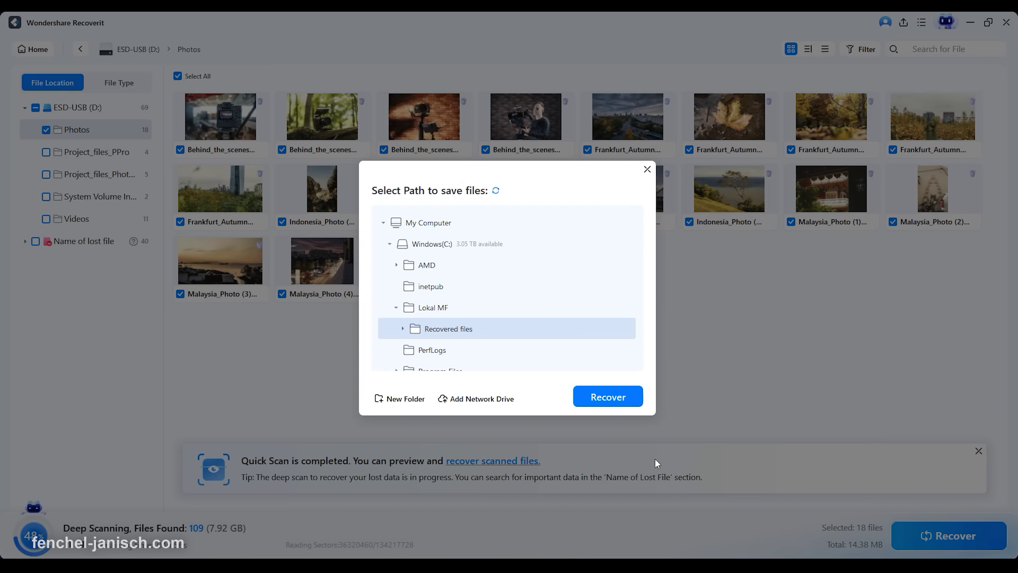
left_click(607, 397)
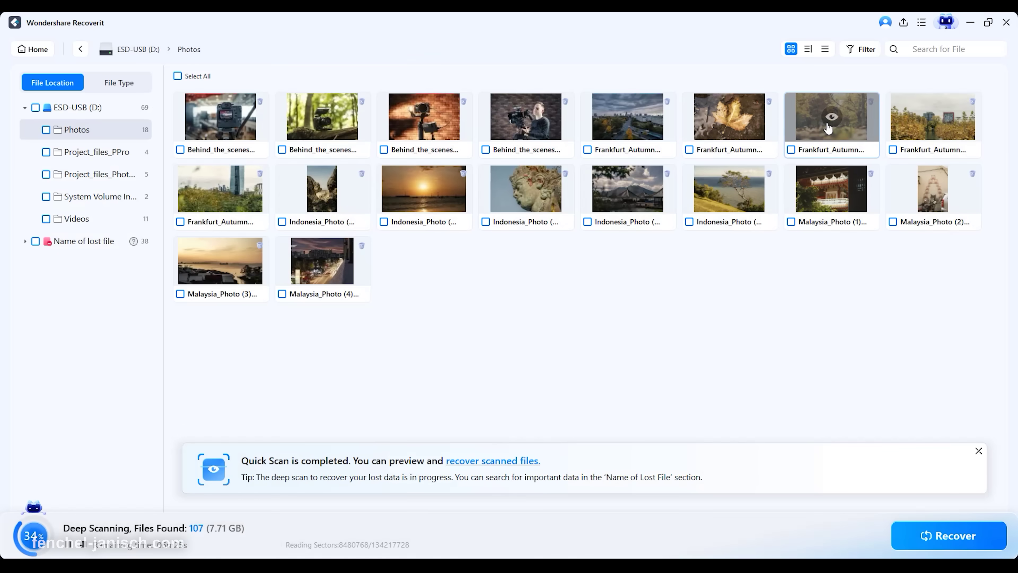
double_click(827, 122)
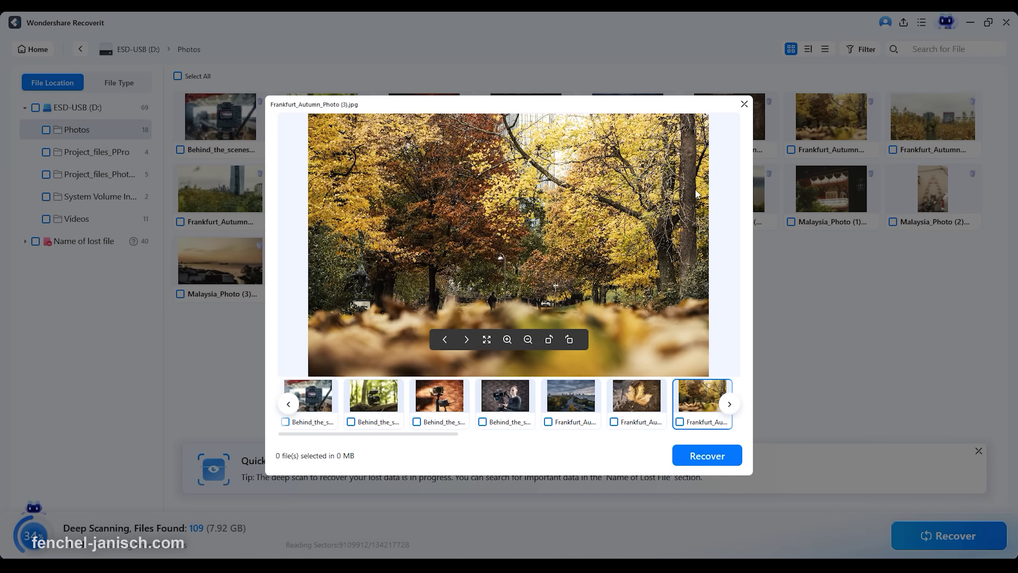
- Zoom several levels into the autumn photo and pan to inspect another area
left_click(505, 341)
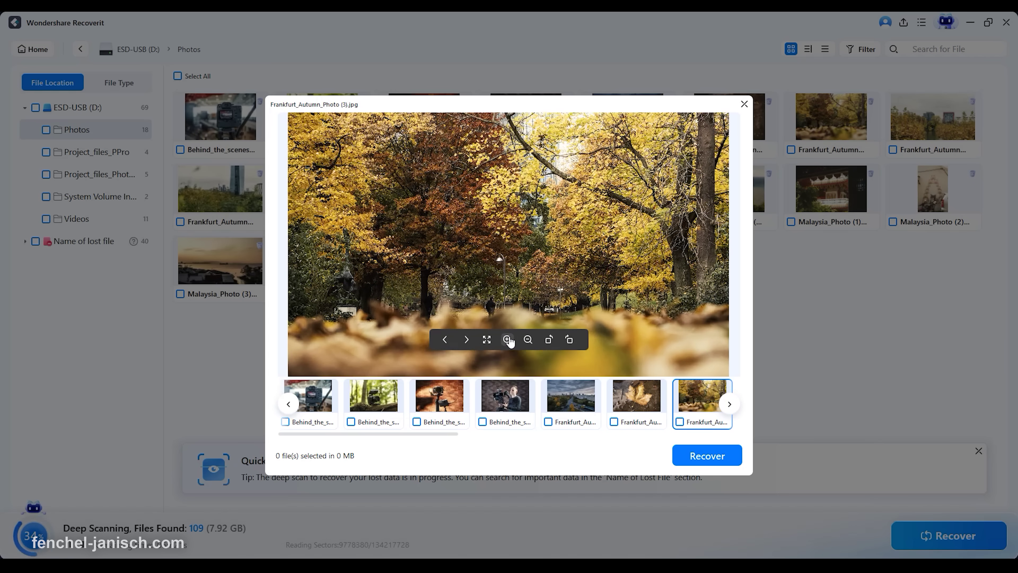
left_click(507, 339)
left_click(507, 339)
left_click(507, 339)
left_click(507, 340)
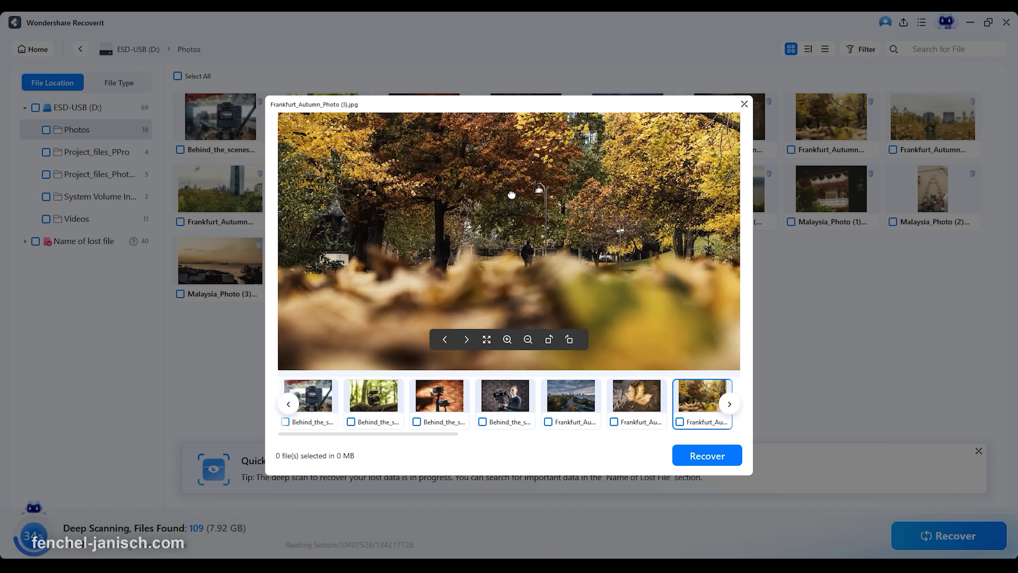
left_click_drag(512, 195, 448, 232)
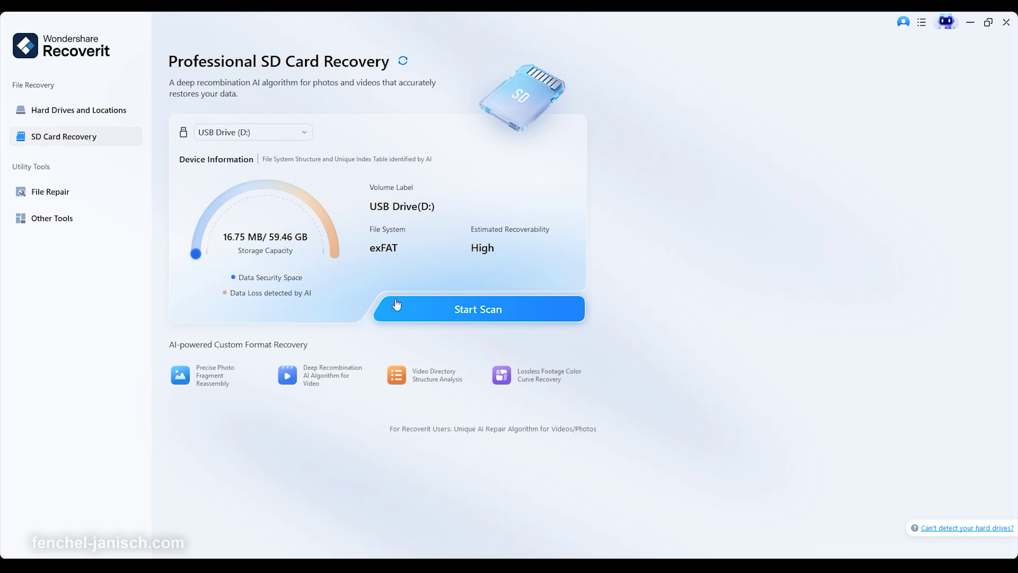
- Scan the USB drive, rescan ESD-USB (D:), and open the Project_files_Photoshop results folder
left_click(457, 316)
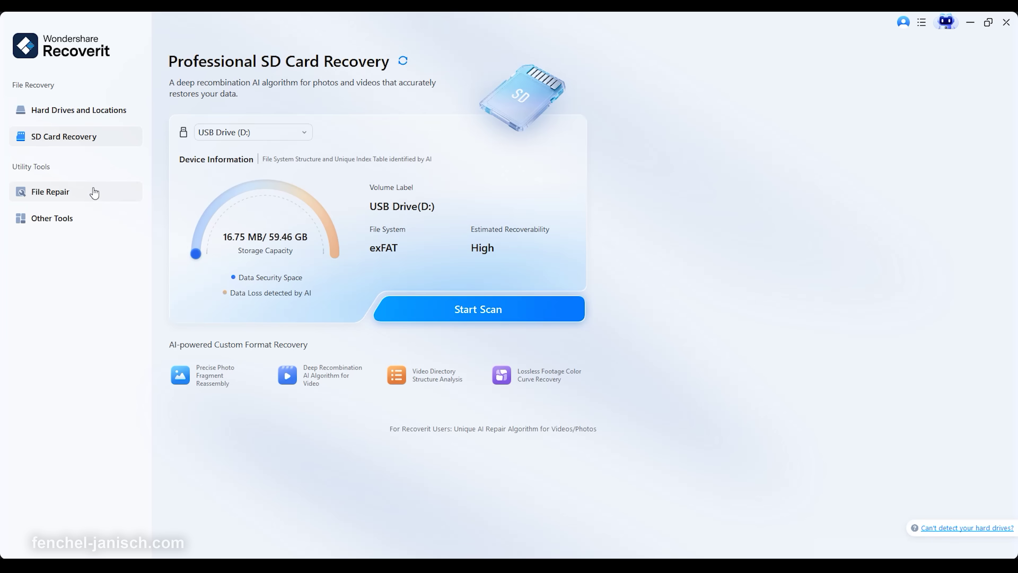
left_click(96, 192)
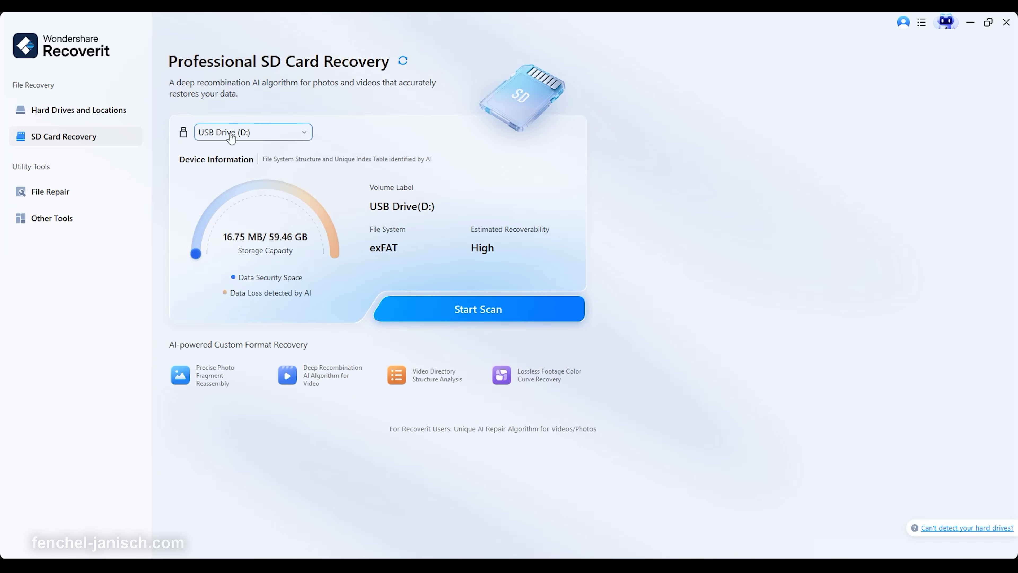
left_click(420, 311)
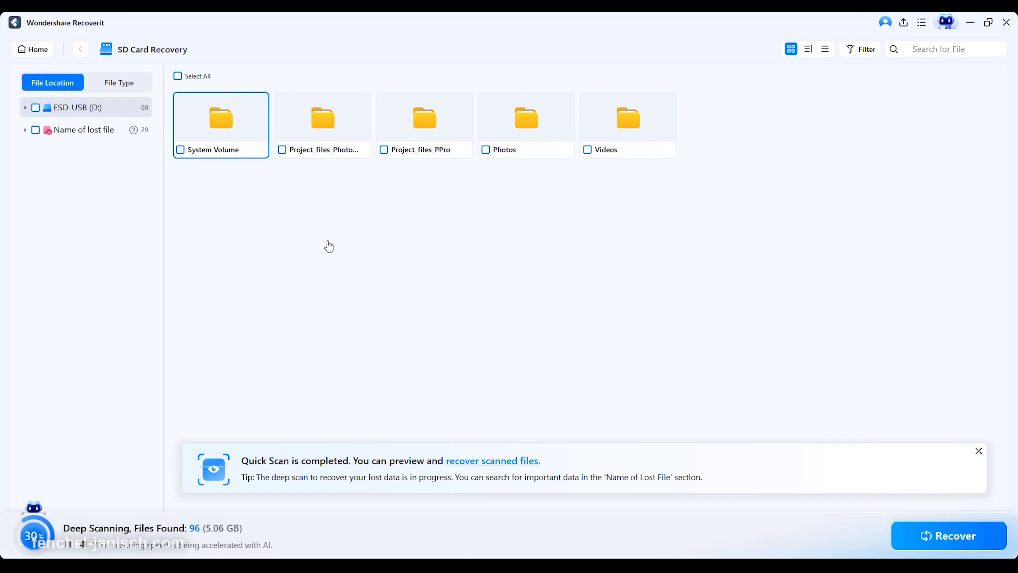
left_click(318, 125)
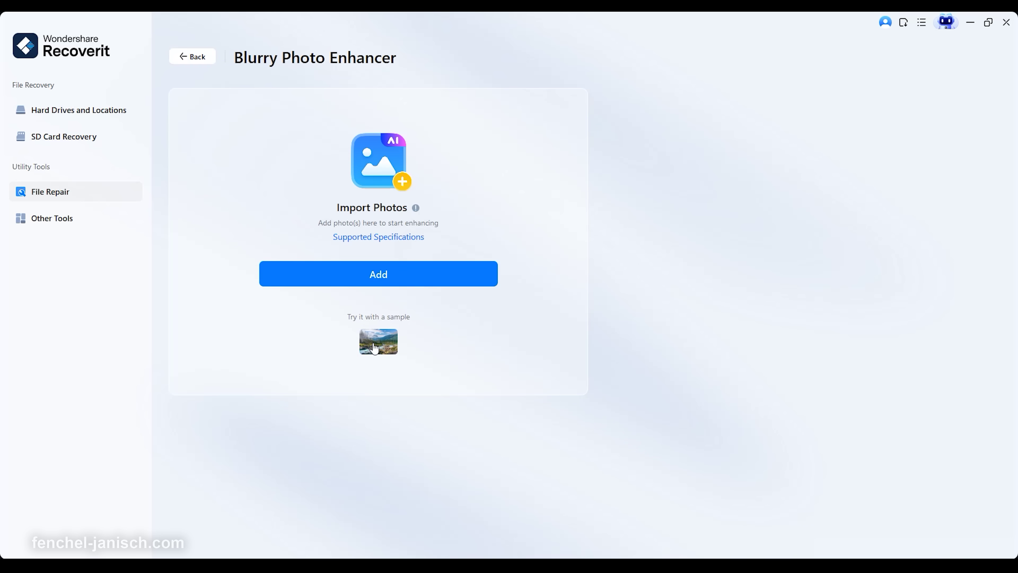
- Enhance the blurry mountain-river sample photo, compare before/after, and export it to Recovered files
left_click(374, 346)
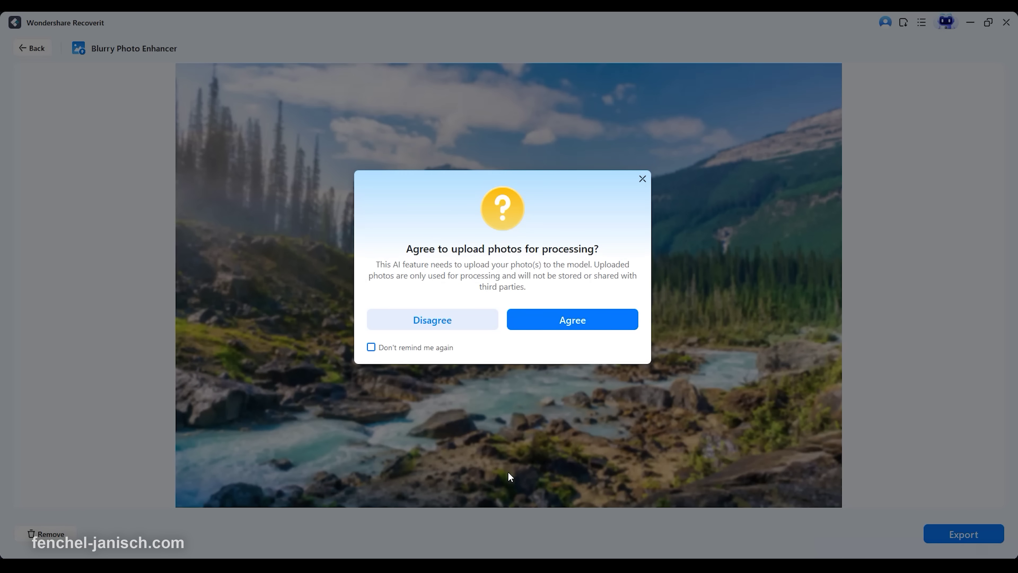
left_click(543, 317)
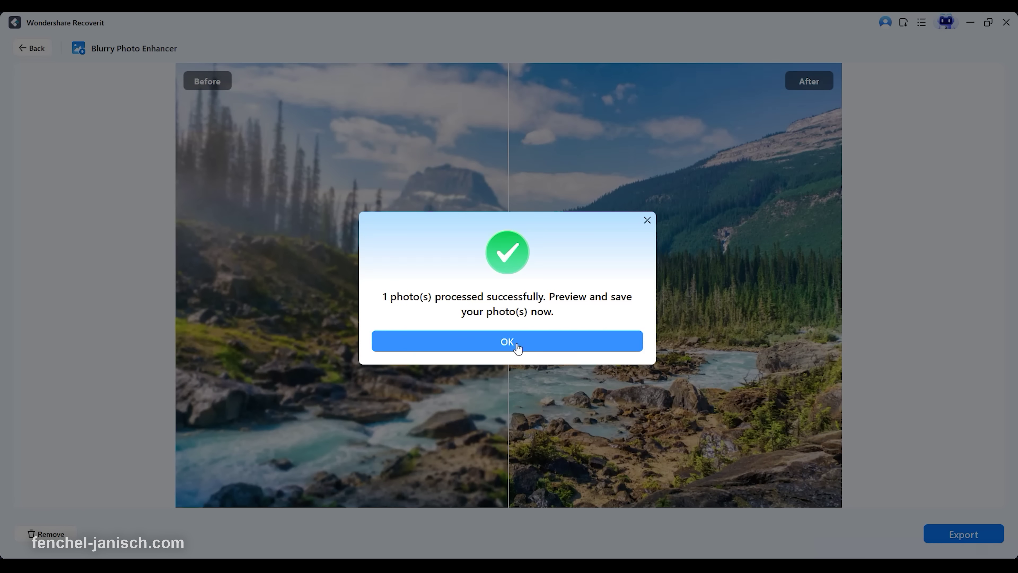
left_click(518, 347)
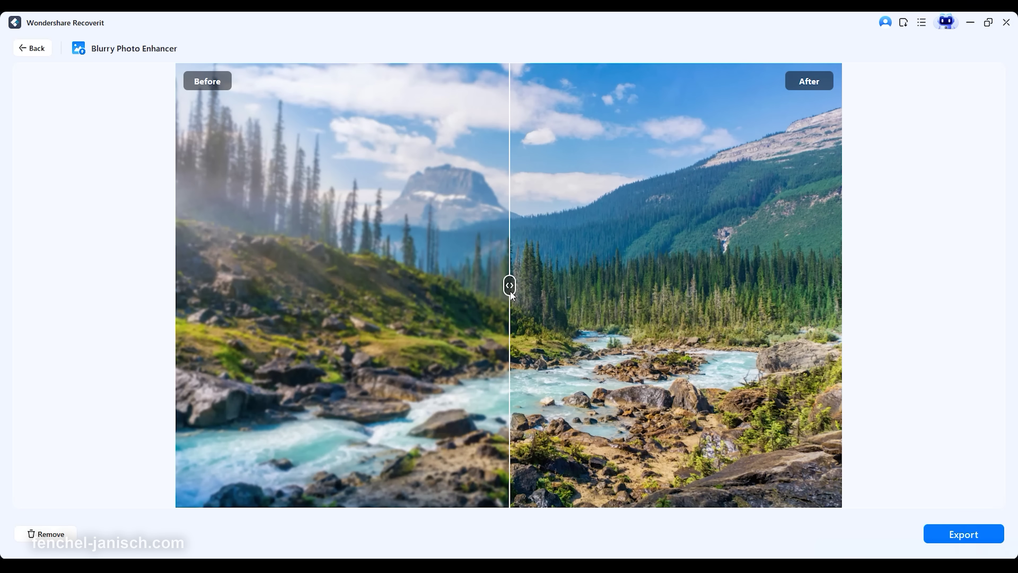
left_click_drag(511, 292, 438, 289)
left_click(963, 534)
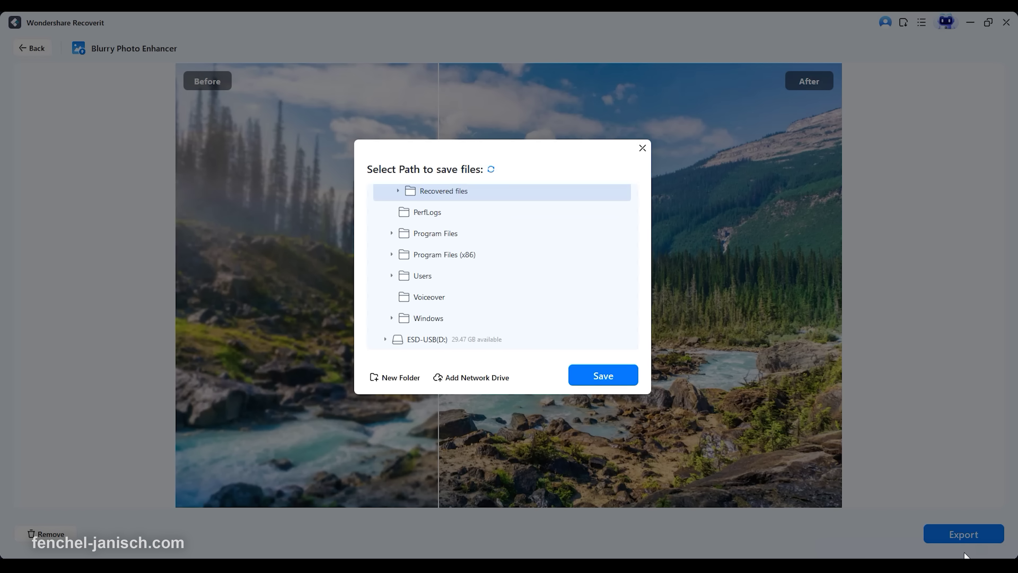
left_click(607, 378)
- View the enhanced river photo in Photos, then recover the 9 selected videos to Recovered files
left_click(546, 325)
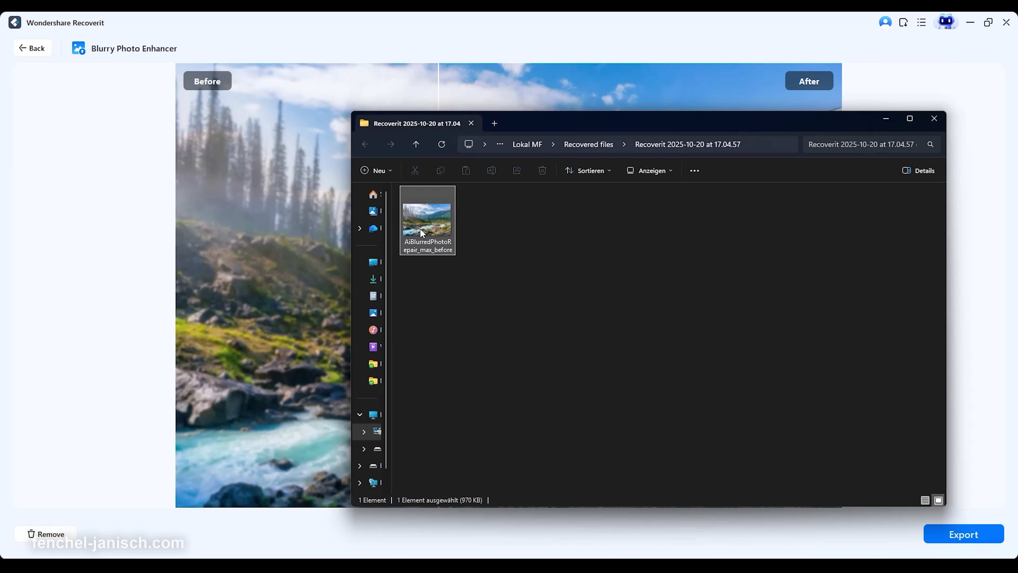
double_click(422, 233)
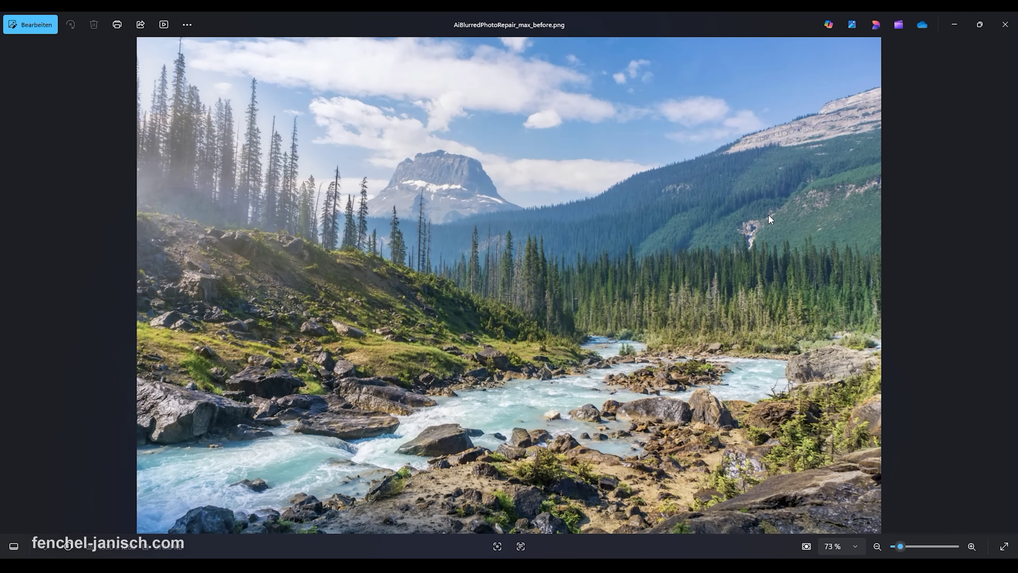
left_click(1005, 25)
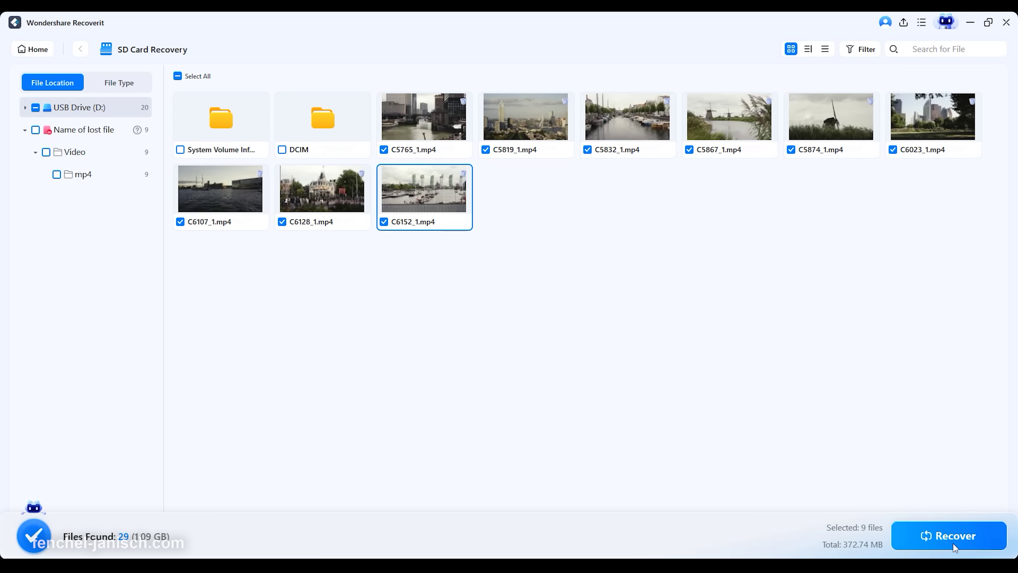
left_click(956, 544)
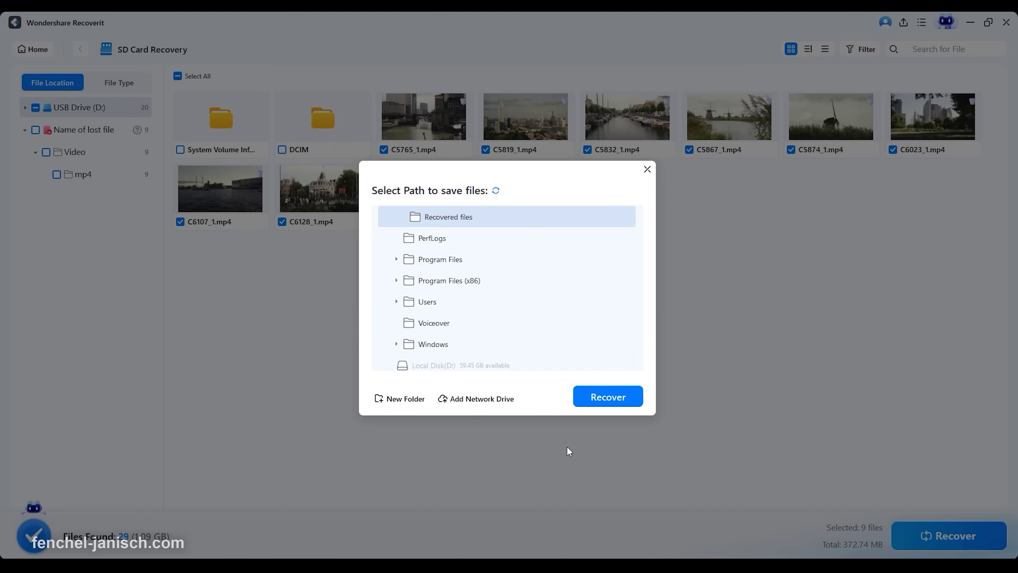
left_click(597, 393)
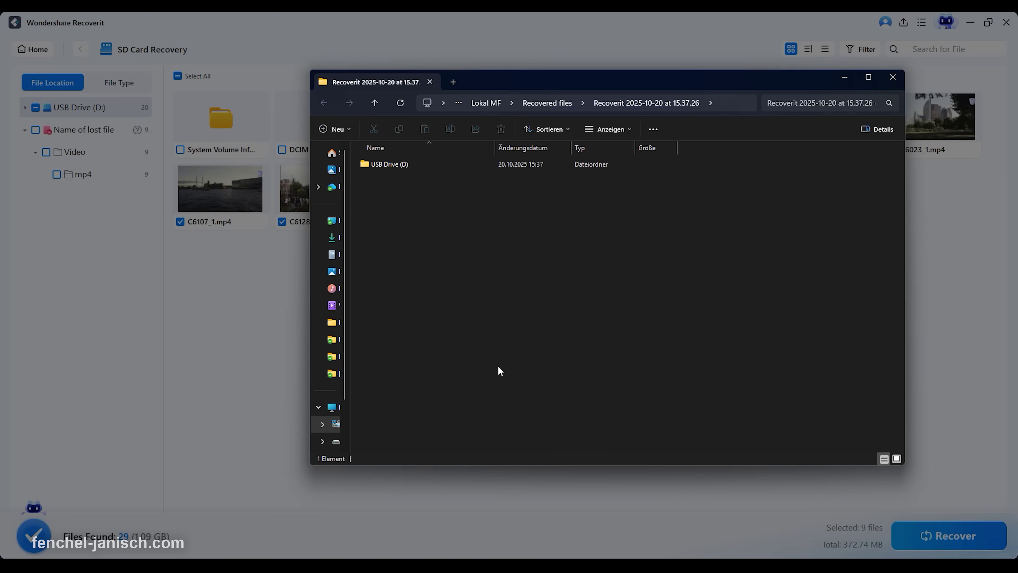
- Open the recovered USB Drive (D) folder and show the context menu of the first clip
double_click(389, 164)
right_click(391, 178)
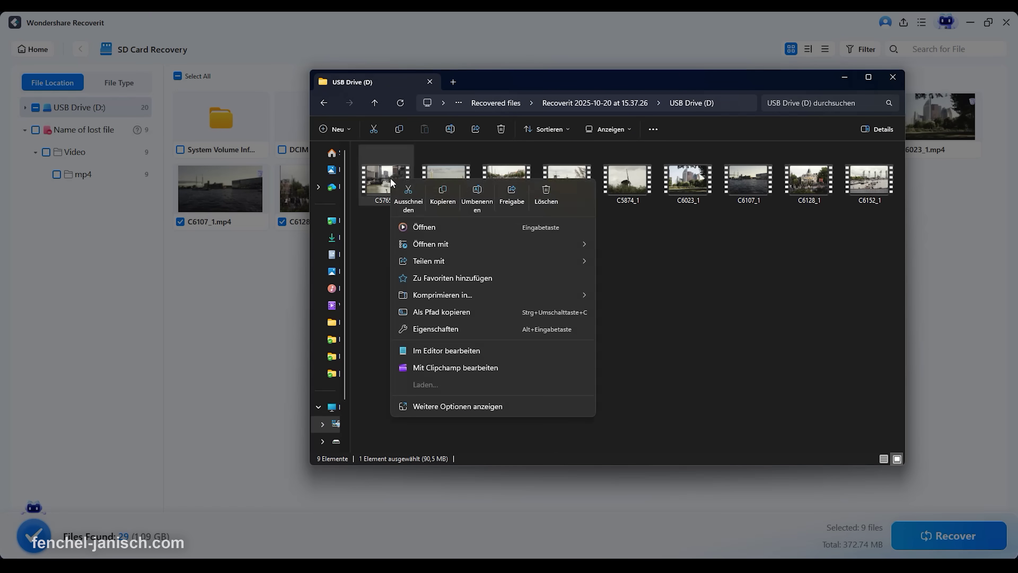